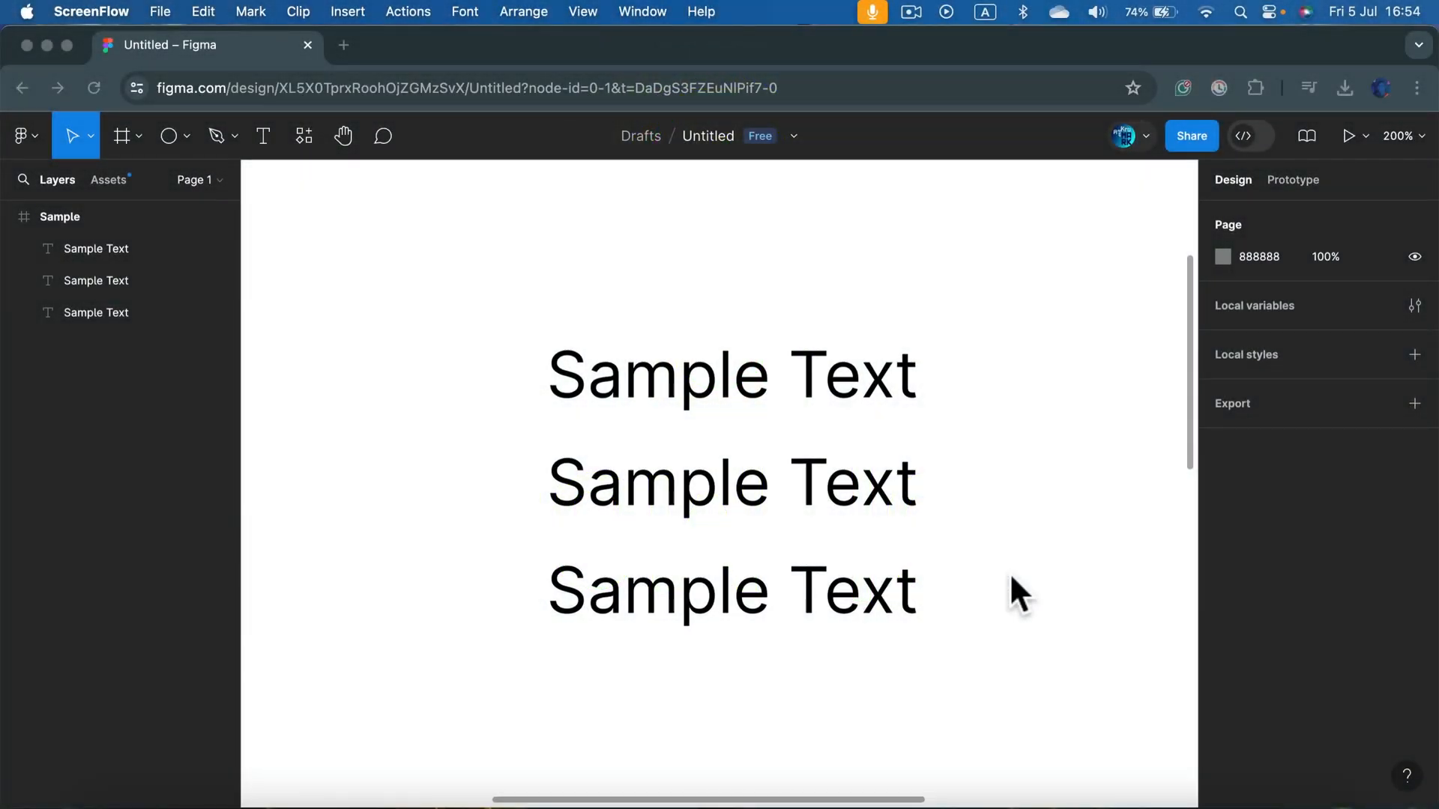
Step: Select the middle 'Sample Text' line to show its text properties in the Design panel
left_click(865, 487)
left_click(866, 495)
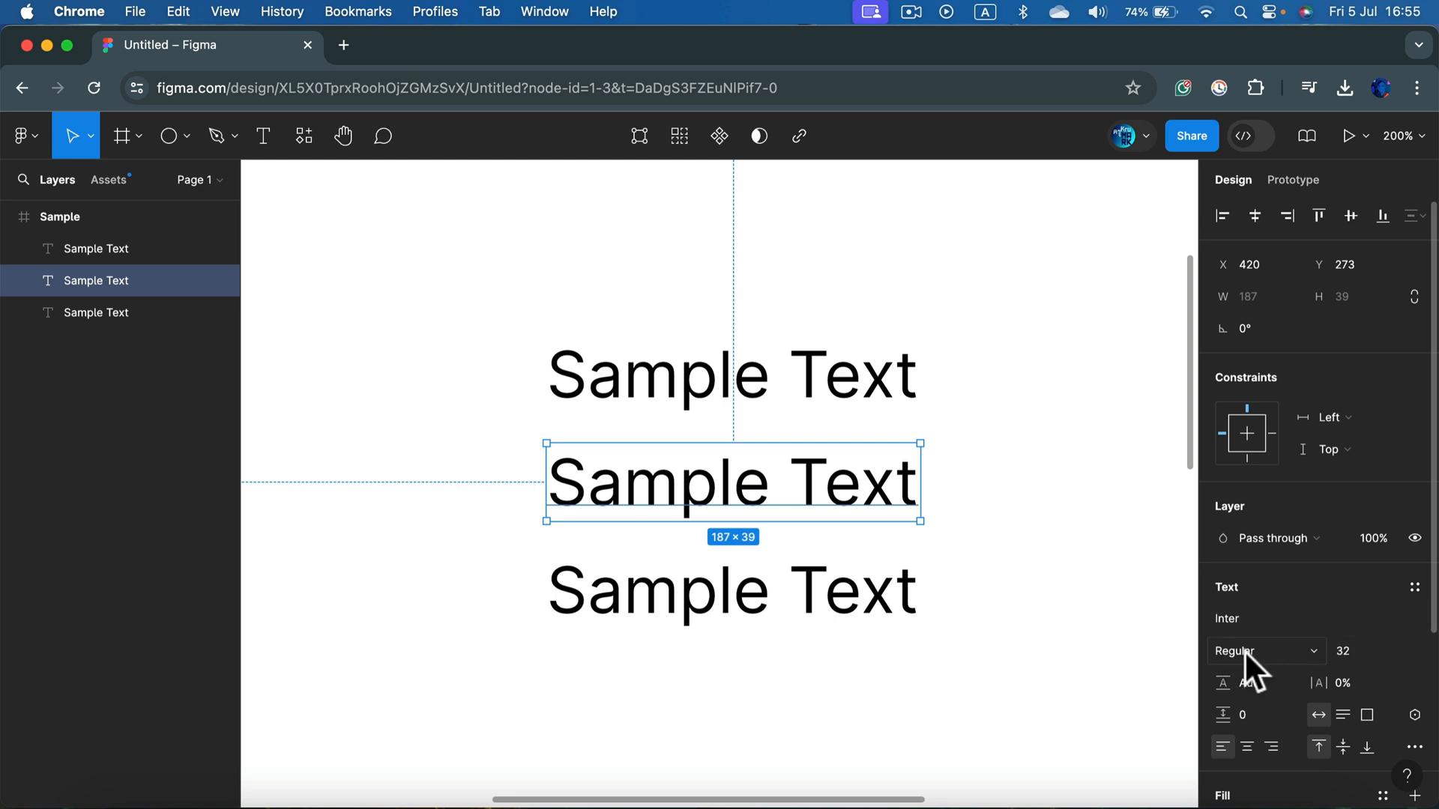
Step: Set the middle 'Sample Text' line's font weight to Bold, then deselect it
left_click(1313, 651)
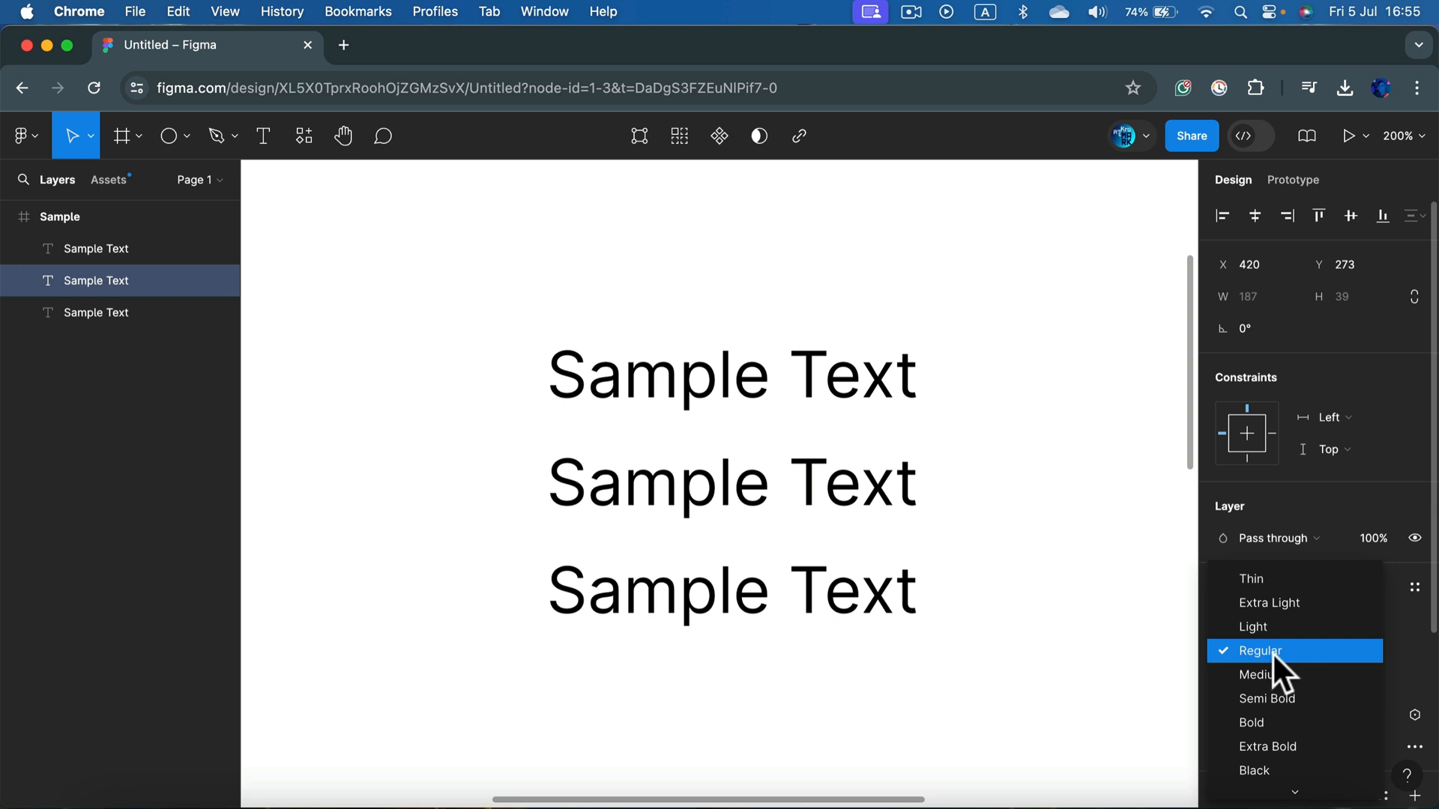
left_click(1337, 728)
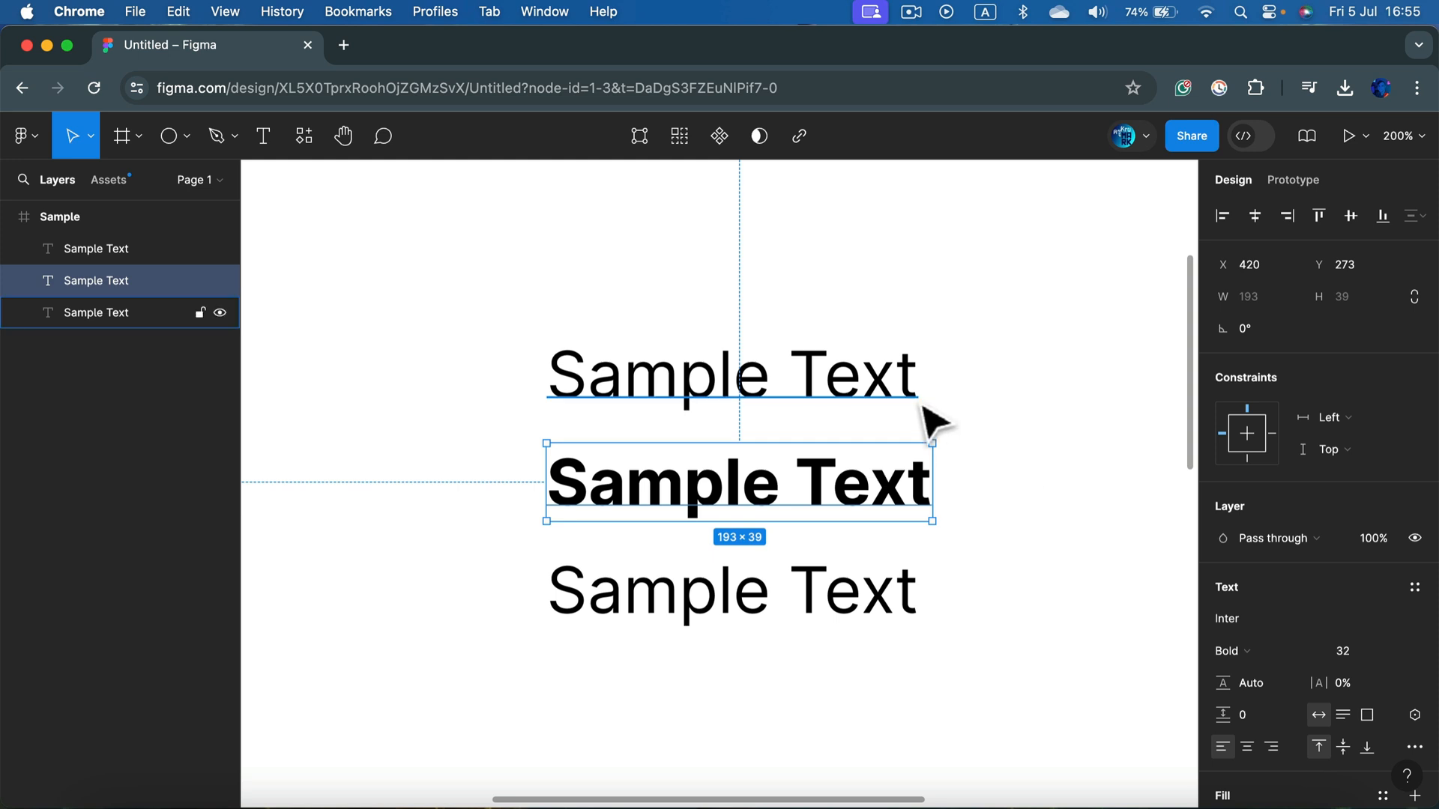
left_click(984, 360)
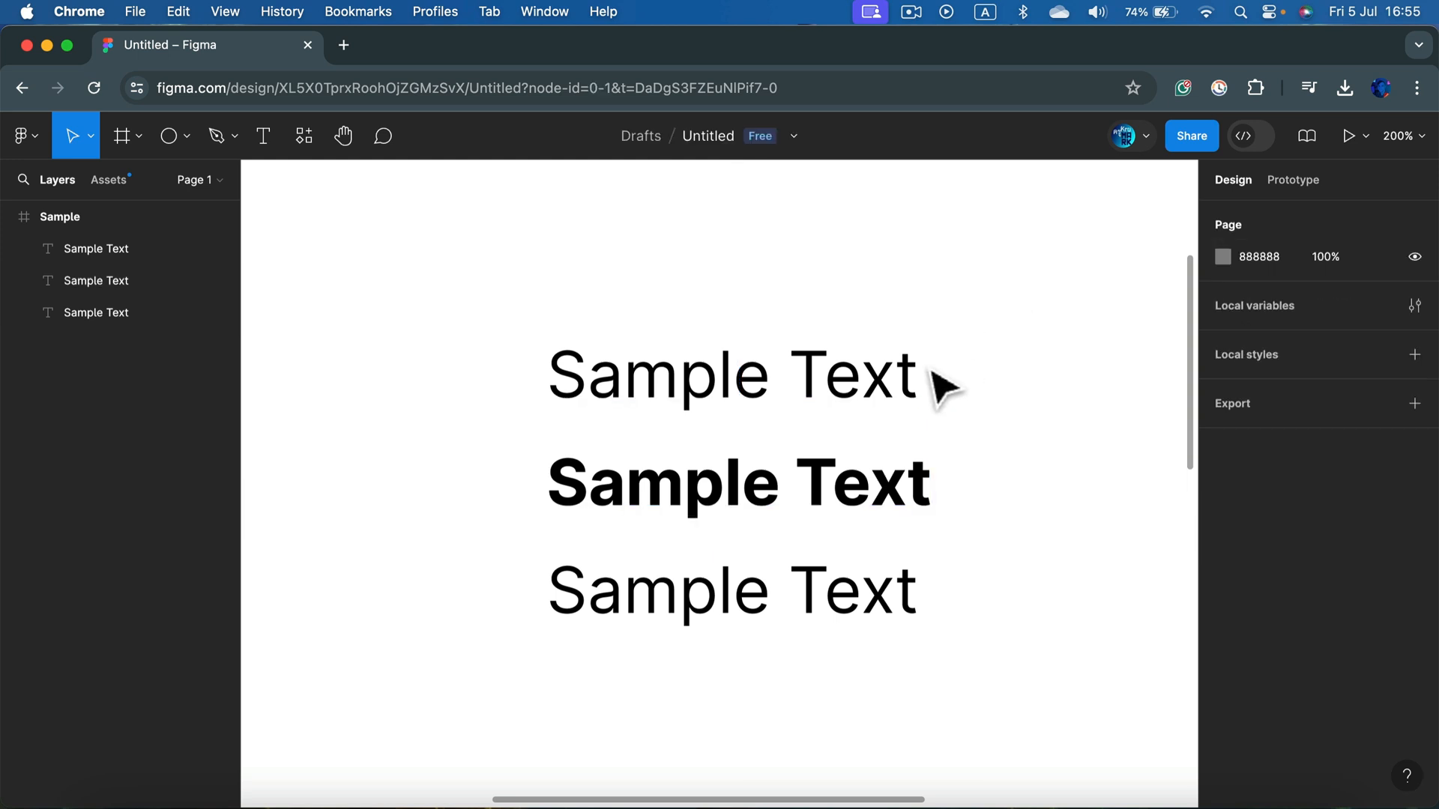
Step: Colour the top 'Sample Text' line's fill a saturated blue, 0057FF
left_click(917, 387)
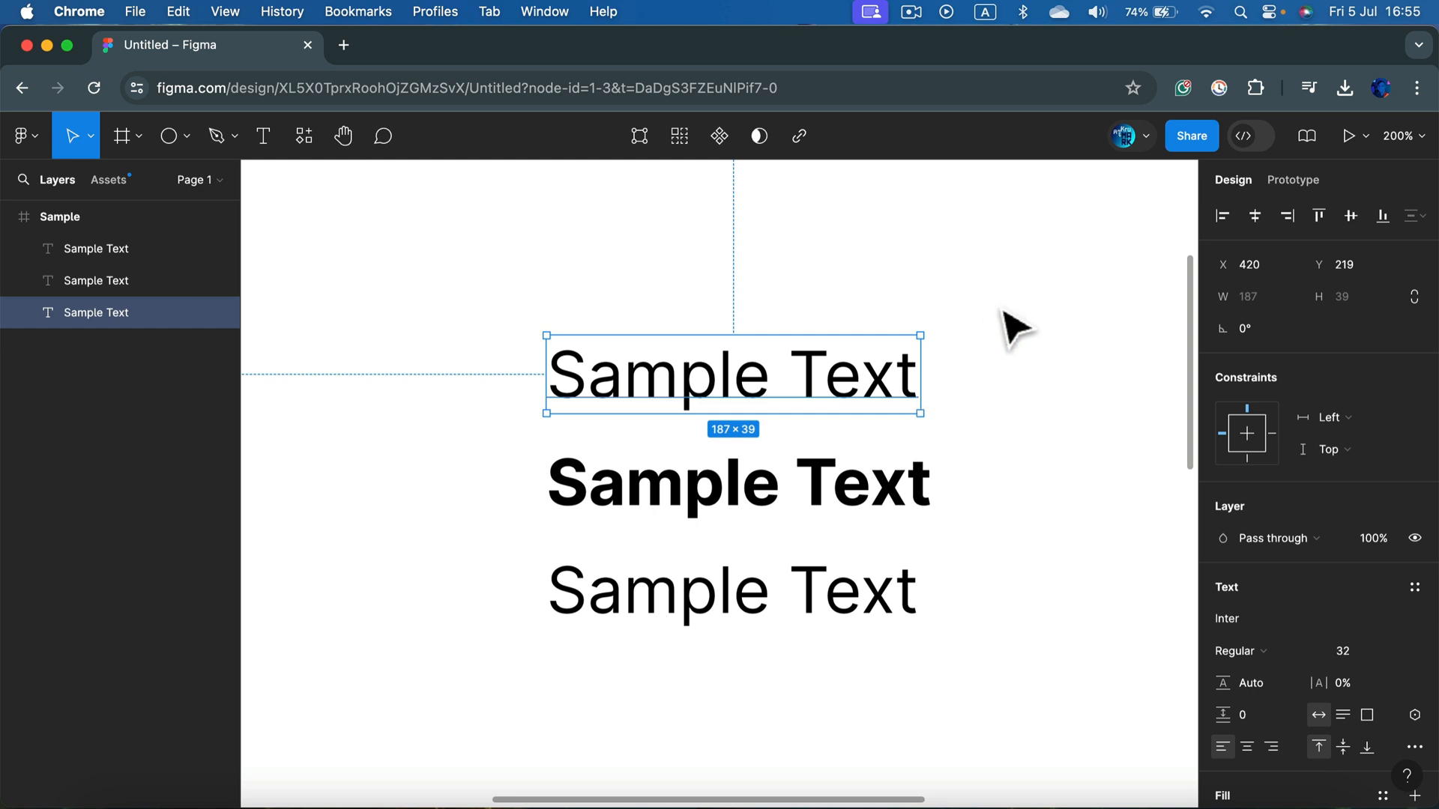
mouse_move(1319, 621)
scroll(1295, 631, "down", 5)
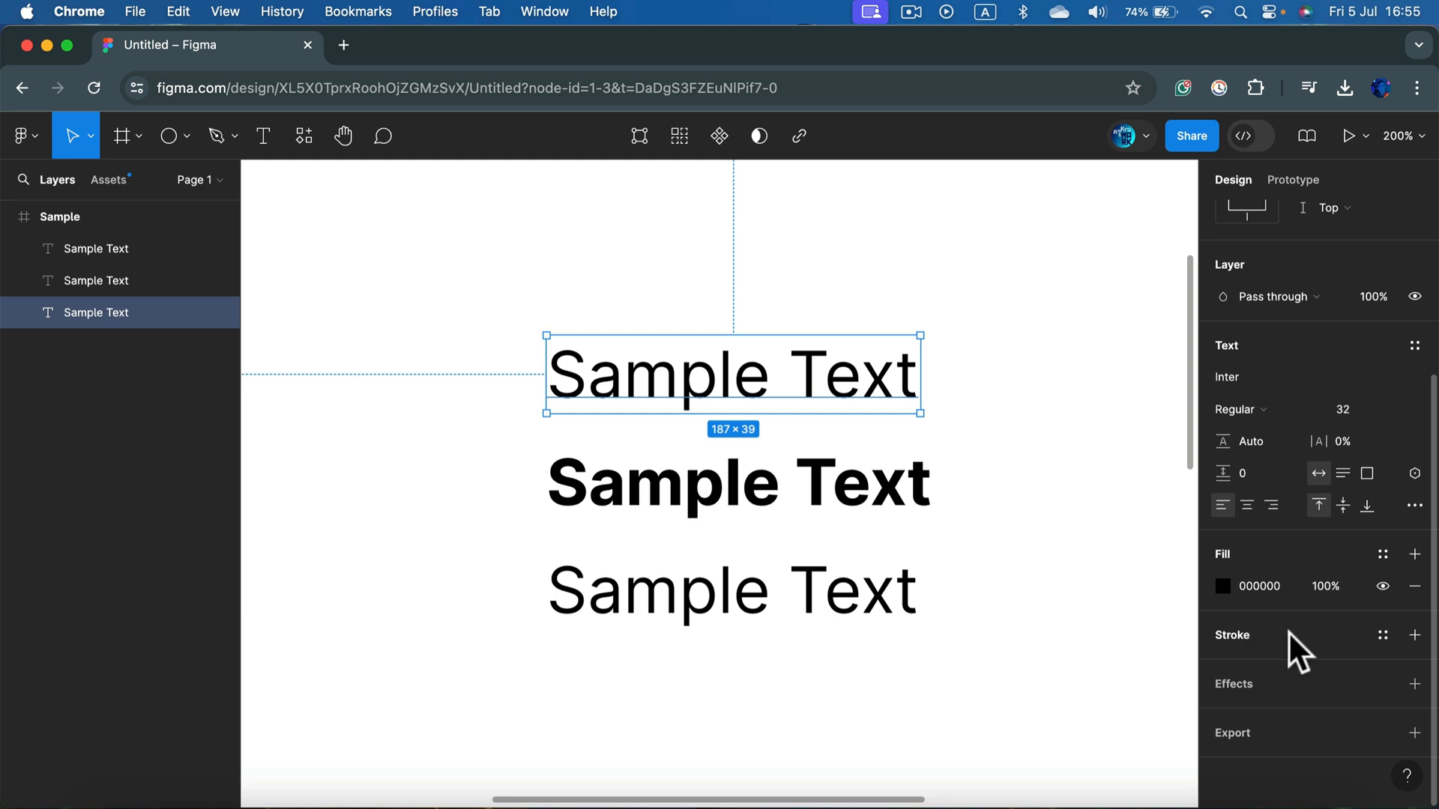
left_click(1226, 585)
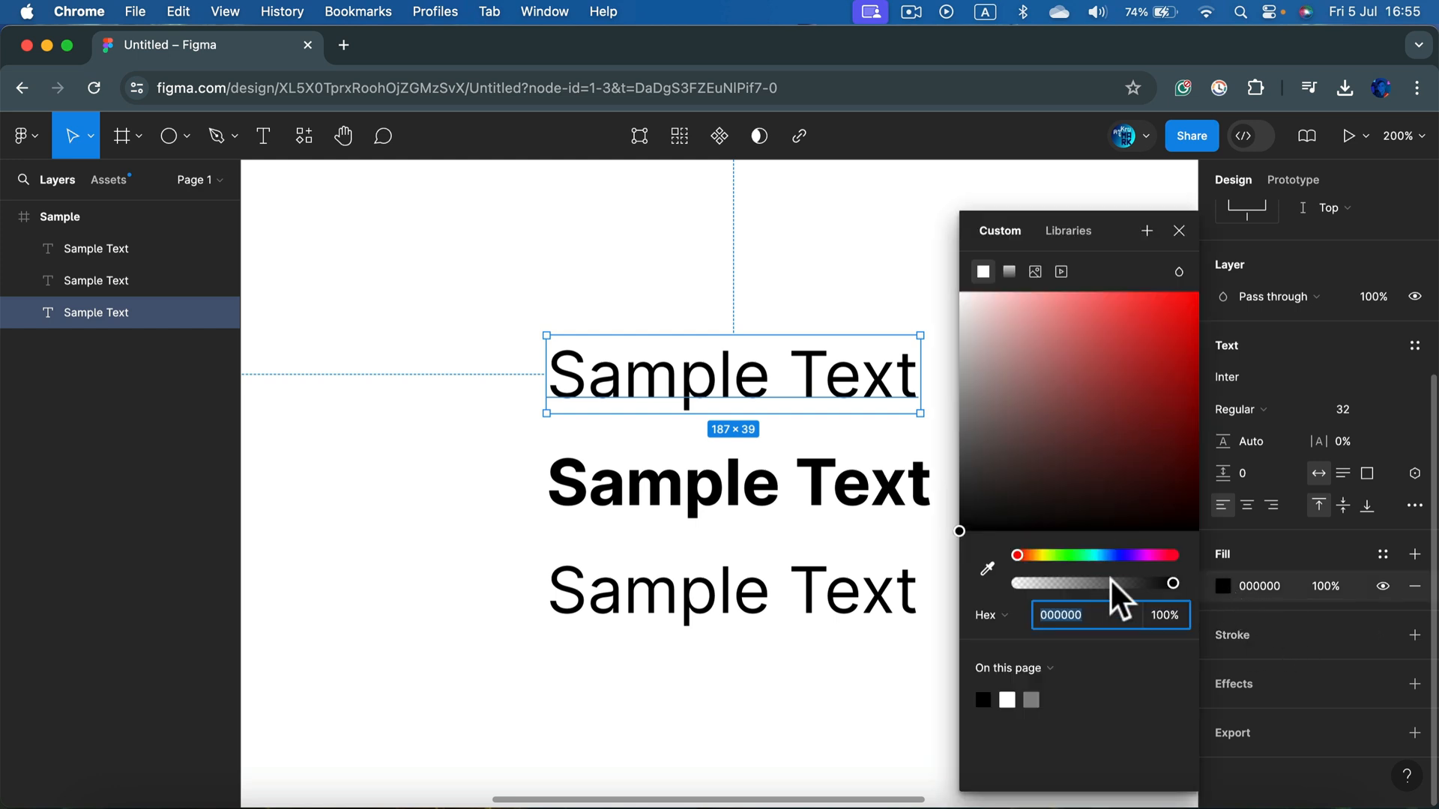
left_click(1112, 553)
left_click(1191, 295)
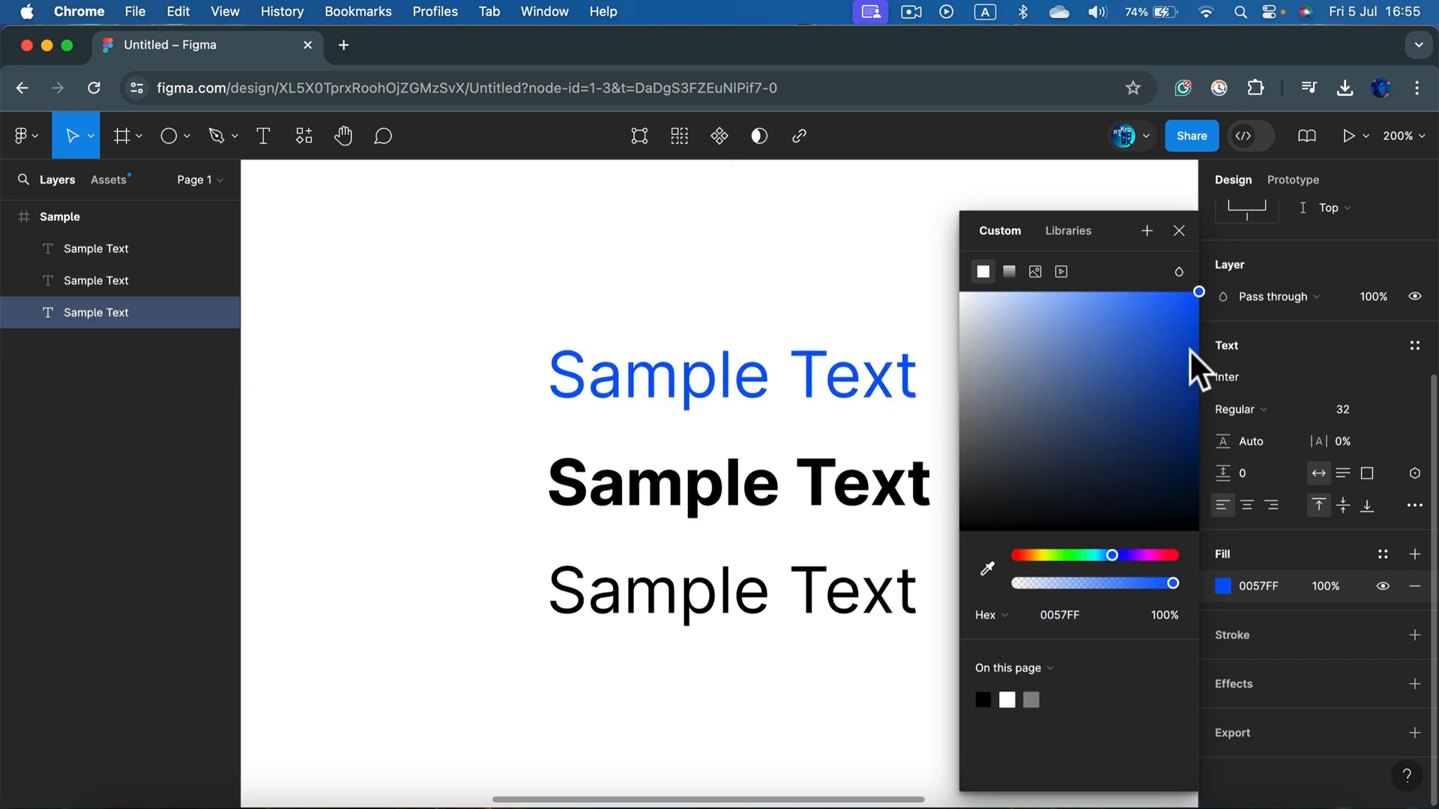
left_click(1330, 538)
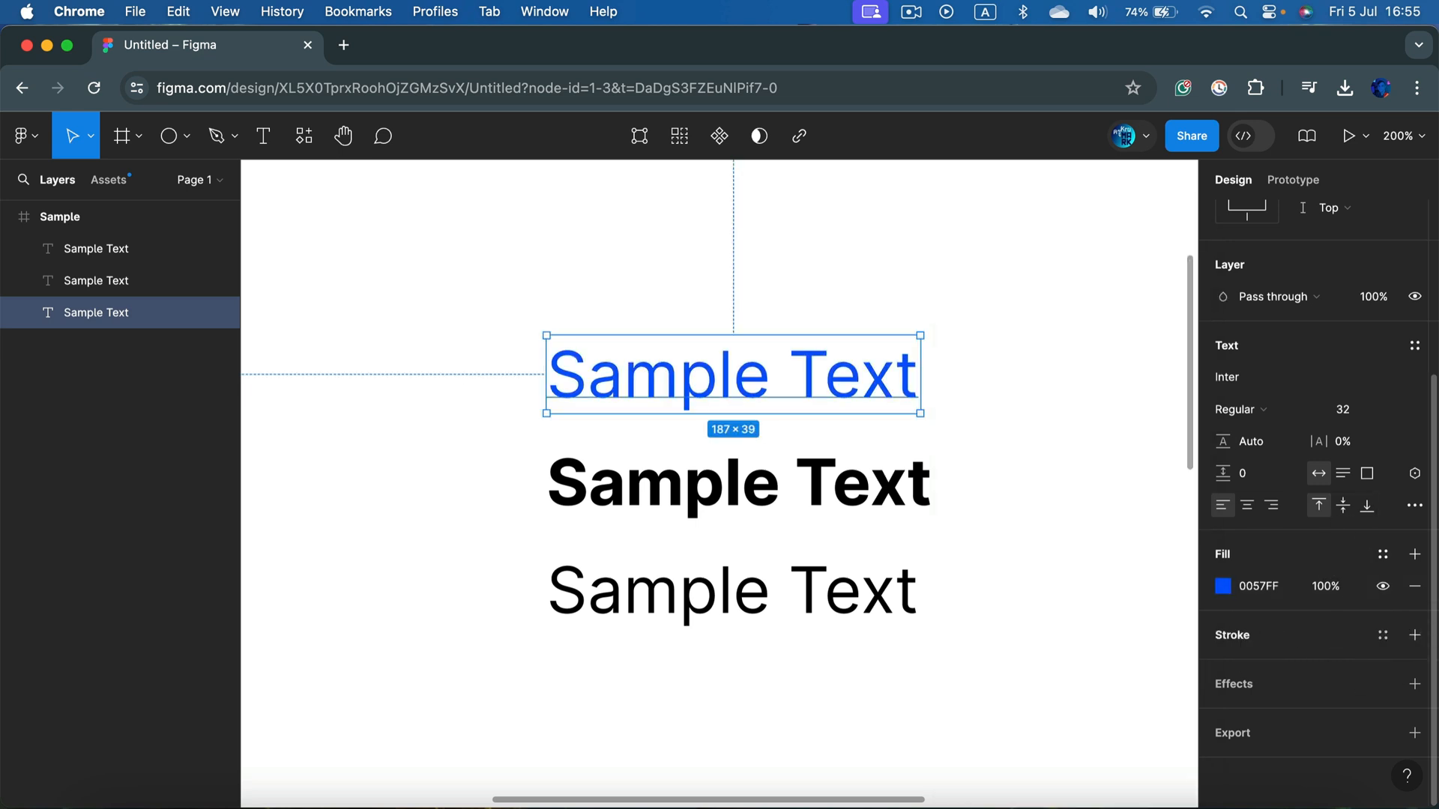
Step: Add a stroke to the top line in the same blue as its fill and scrub its weight, ending at 0
left_click(1414, 634)
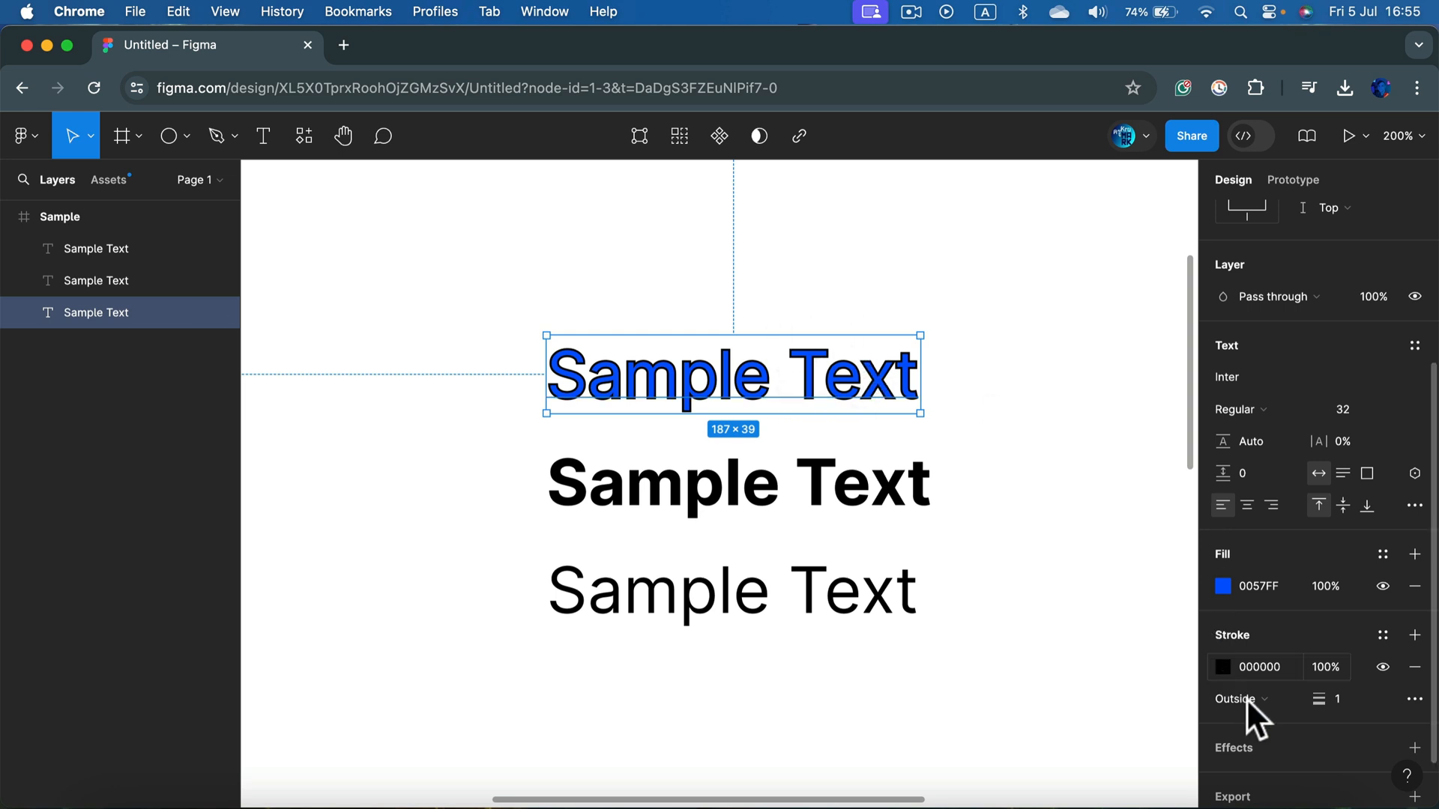
left_click(1221, 666)
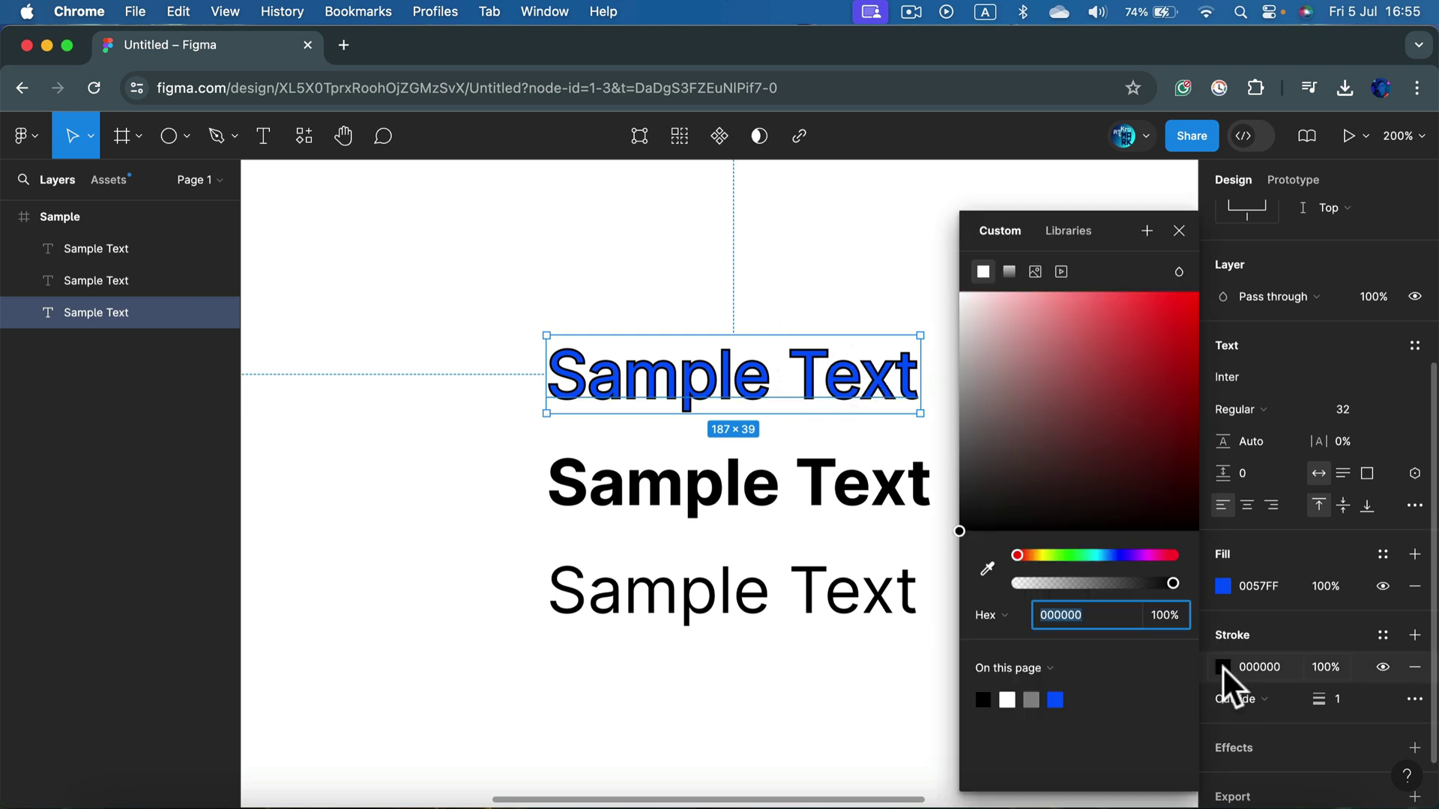
left_click(1056, 699)
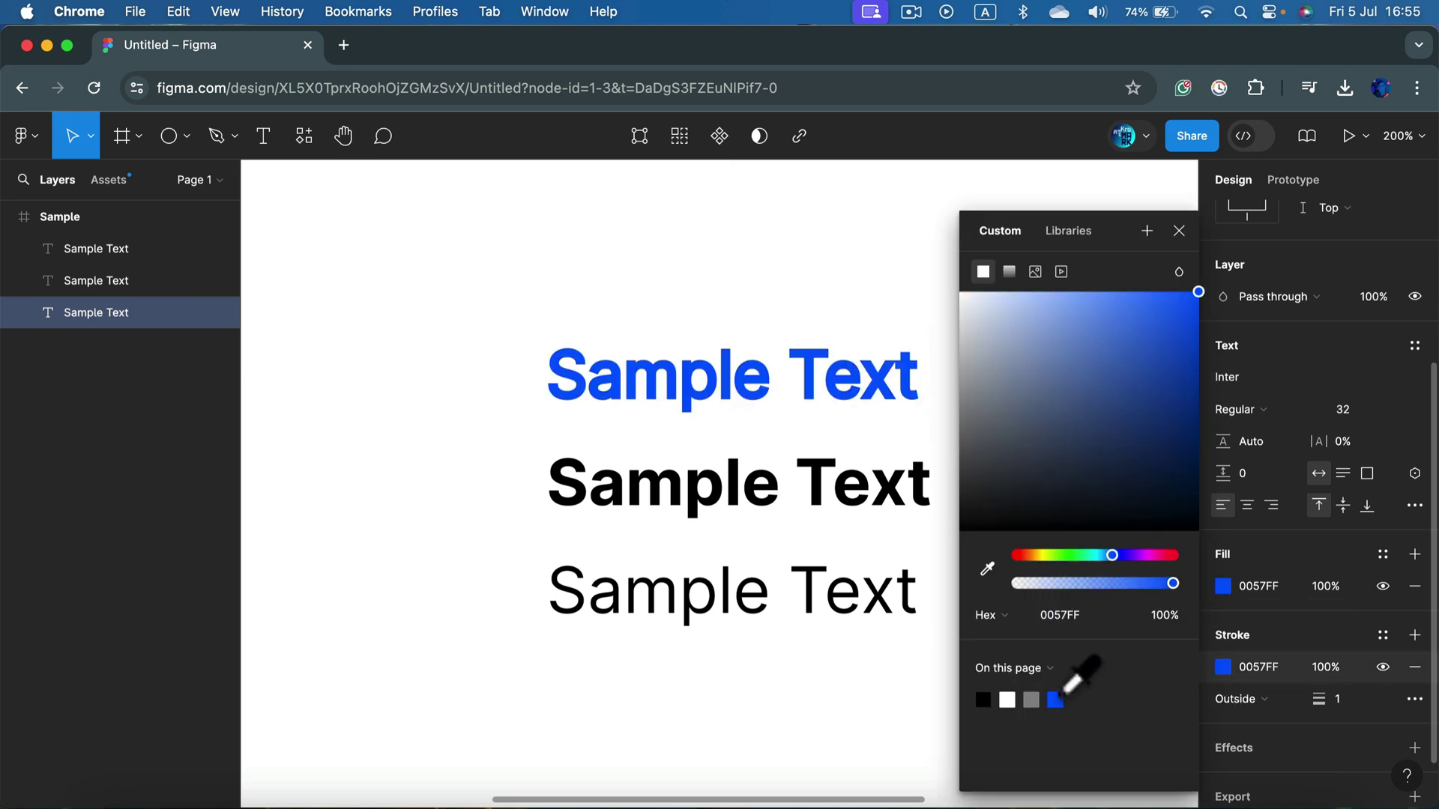
left_click(1178, 230)
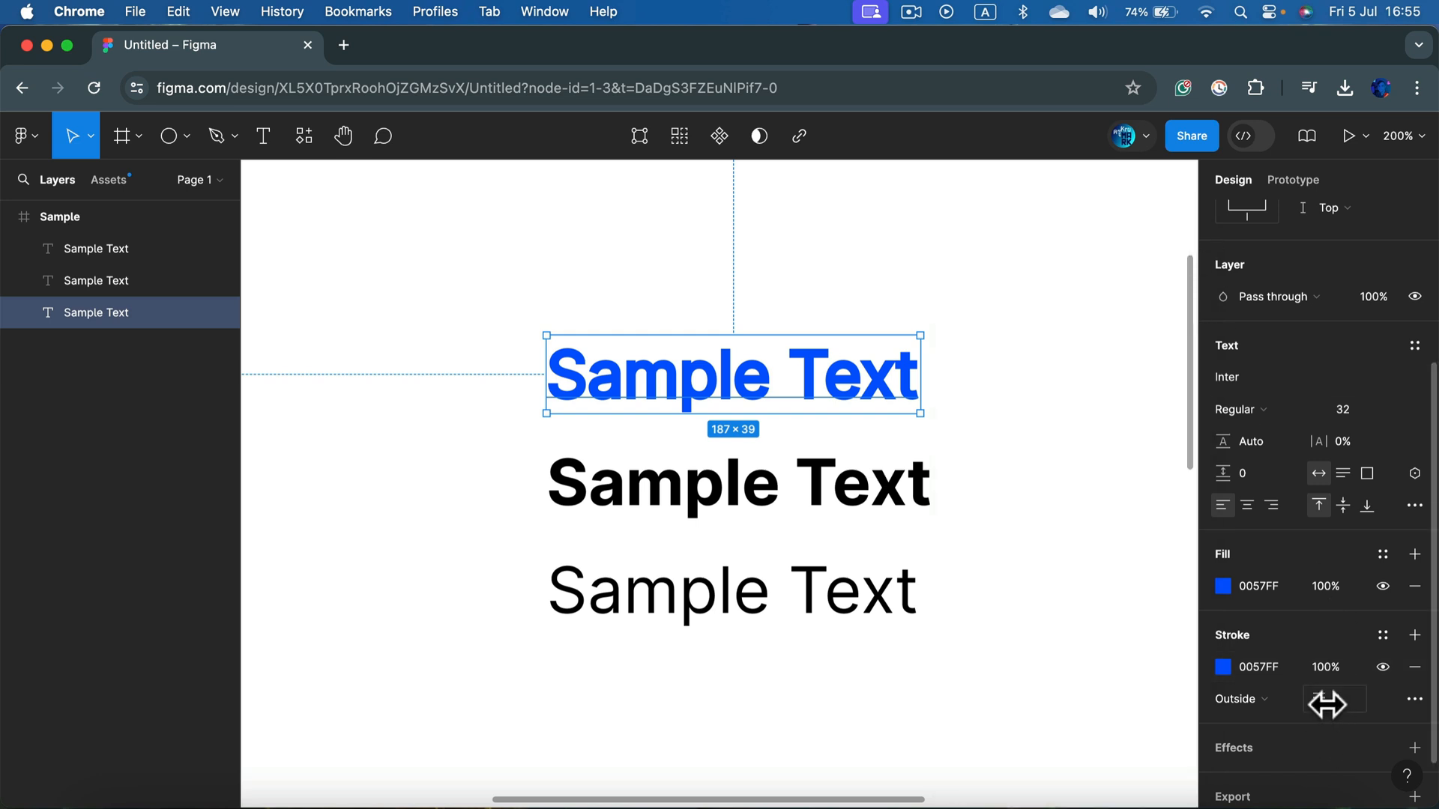
mouse_move(1328, 704)
left_mouse_down()
mouse_move(1344, 702)
mouse_move(1312, 694)
left_mouse_up()
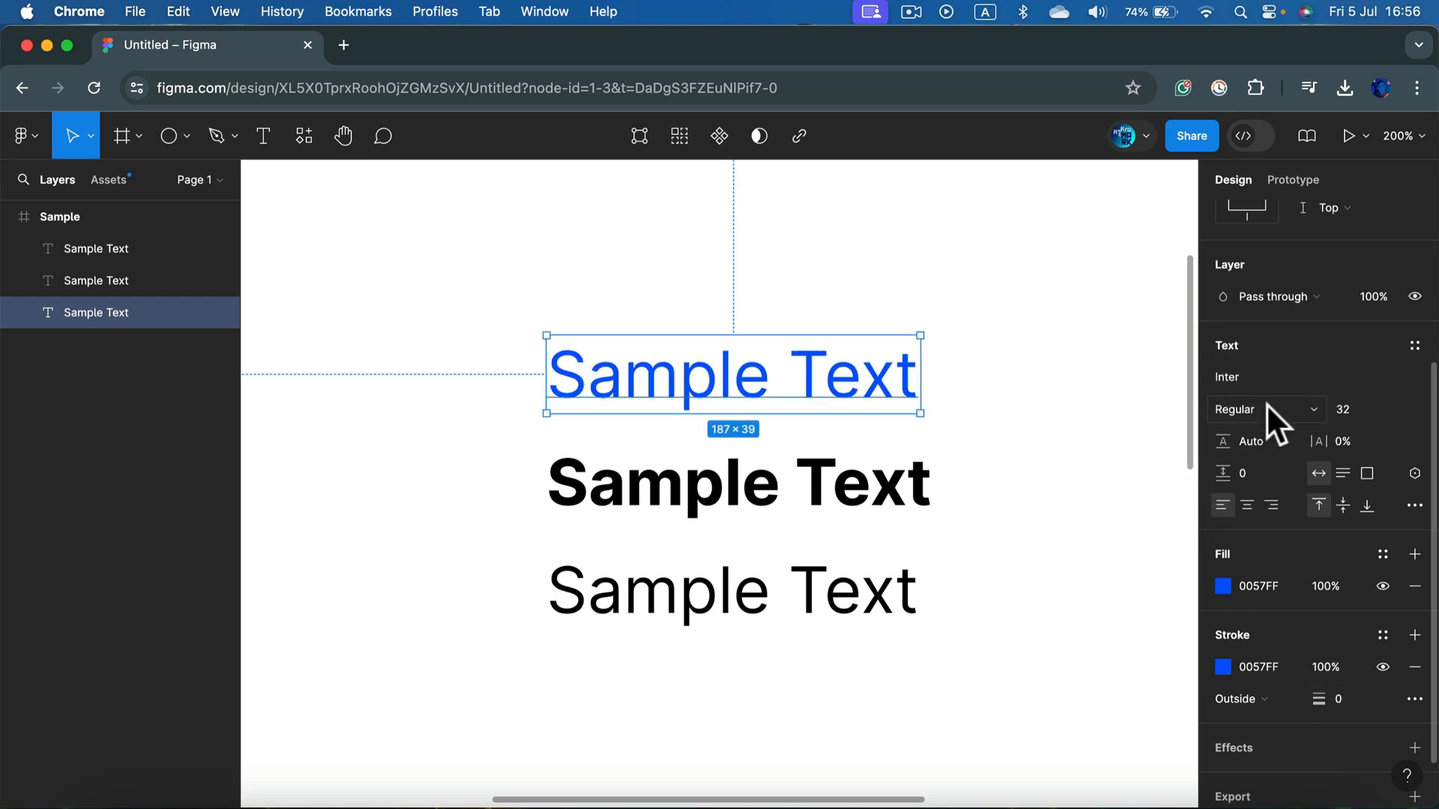
left_click(1292, 406)
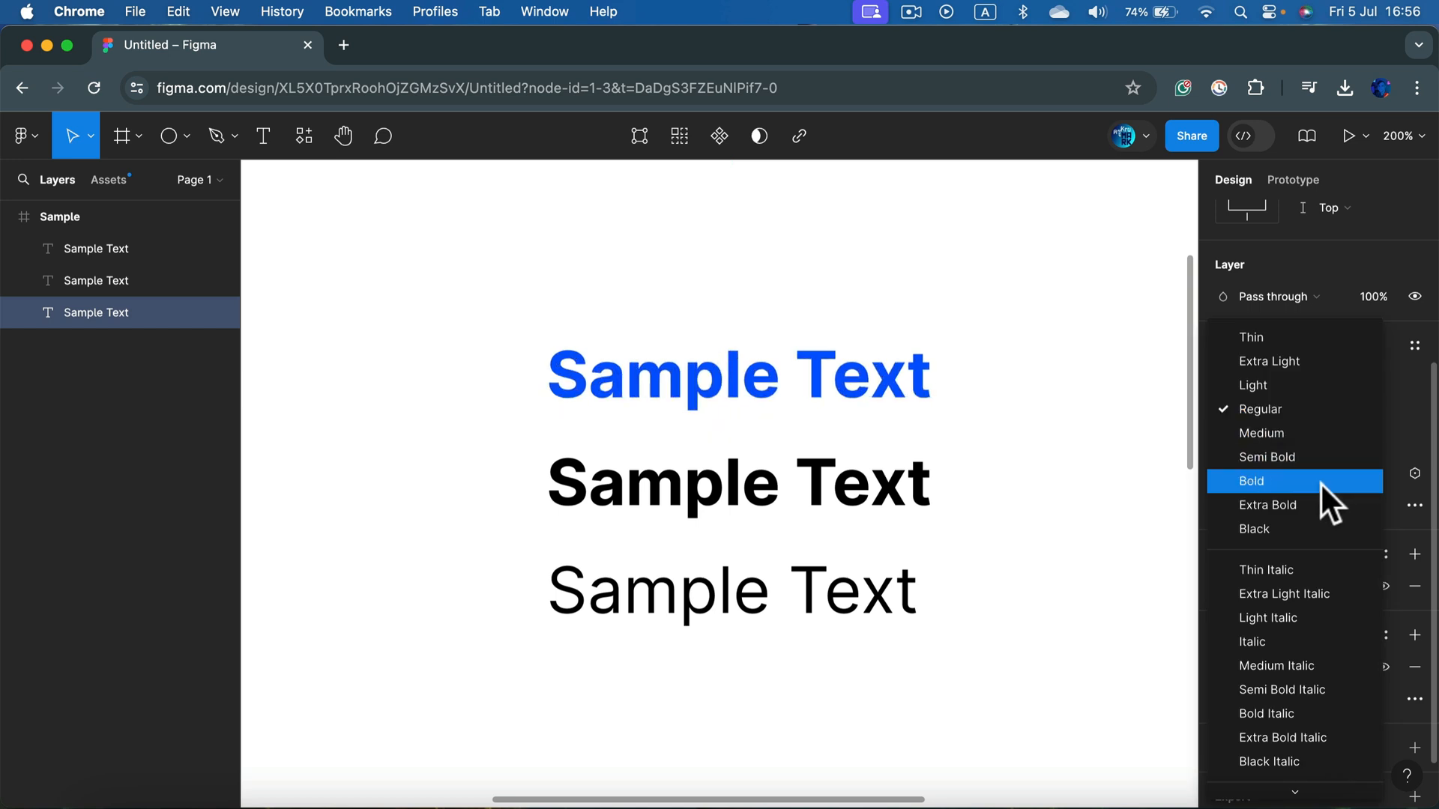
left_click(1310, 410)
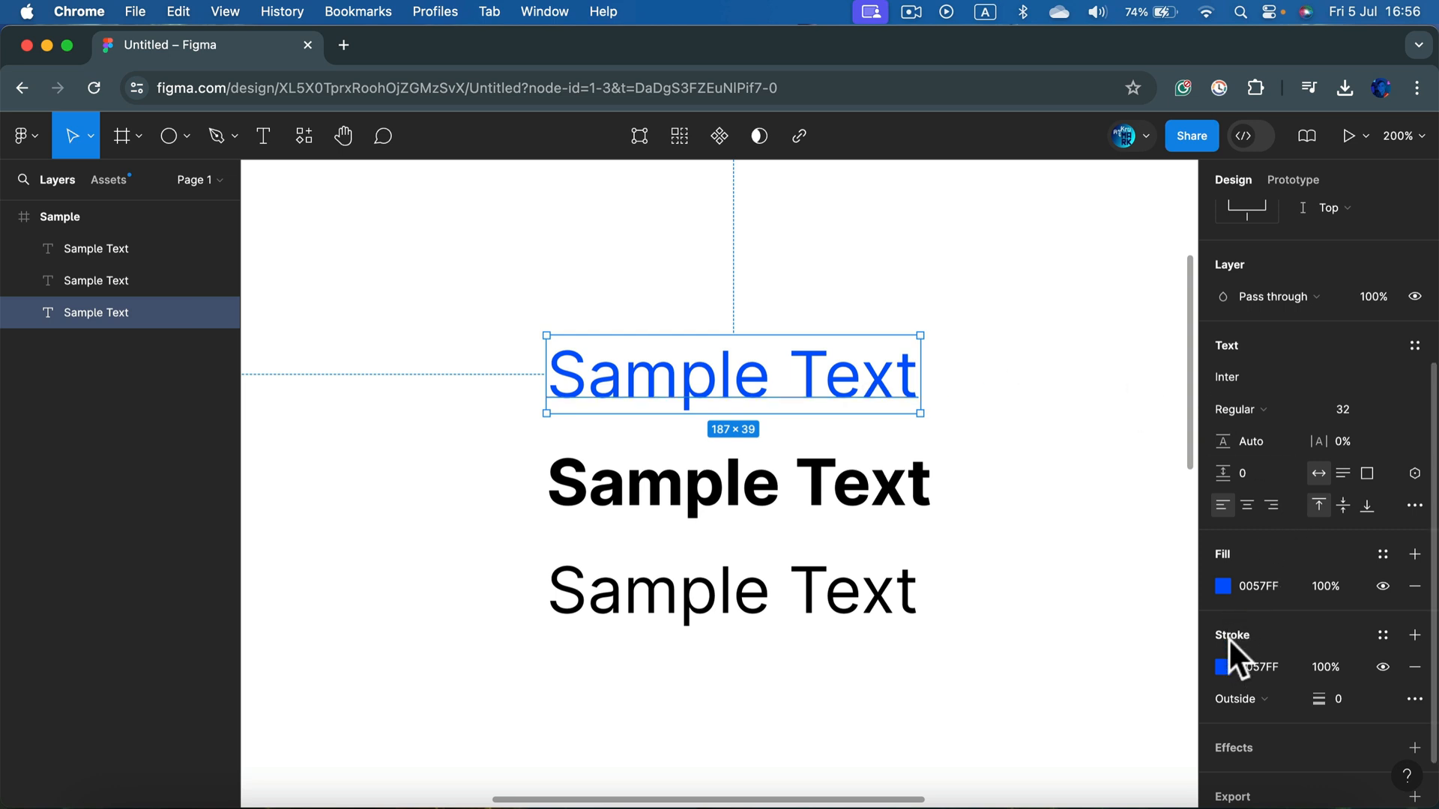
mouse_move(1320, 699)
left_mouse_down()
mouse_move(1340, 704)
mouse_move(1325, 706)
left_mouse_up()
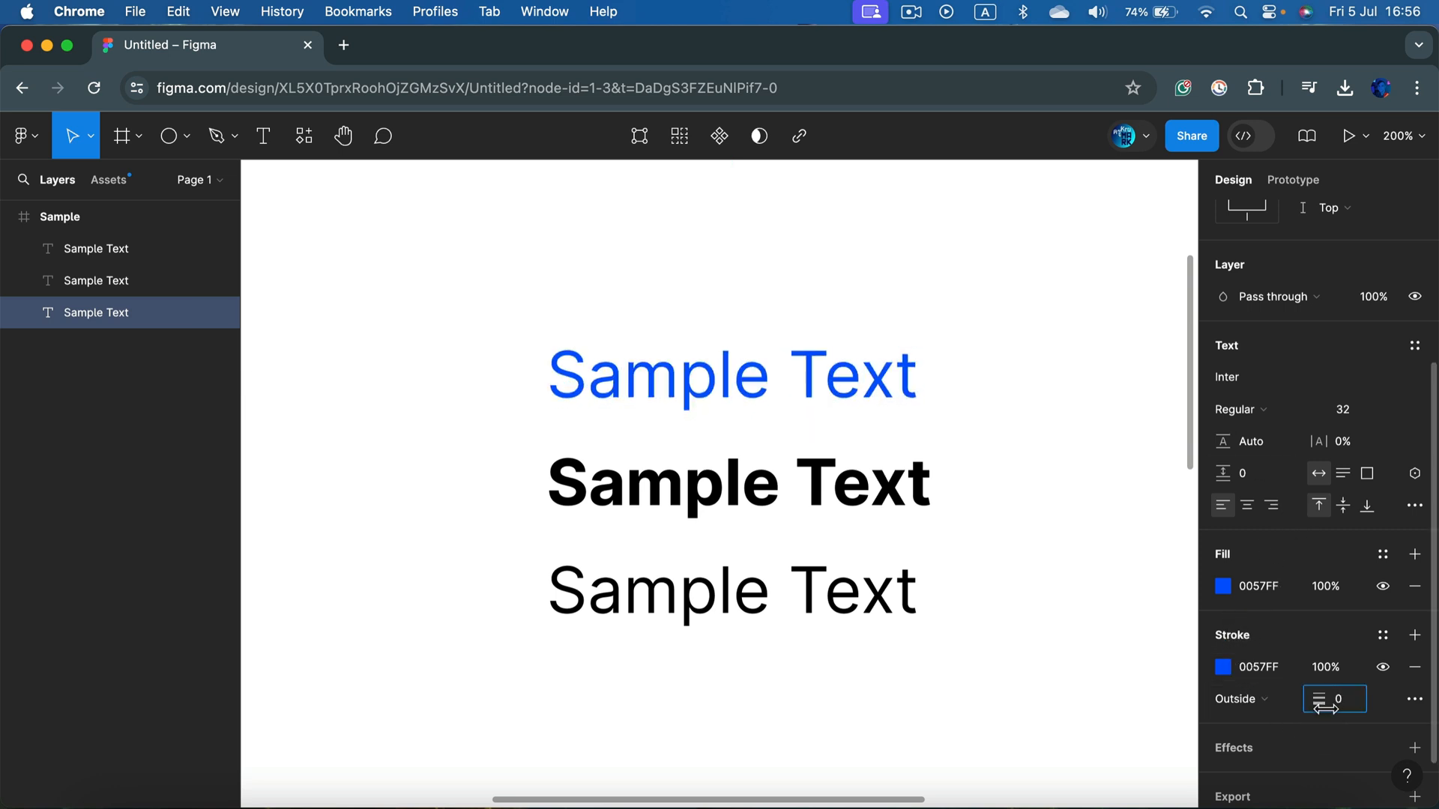